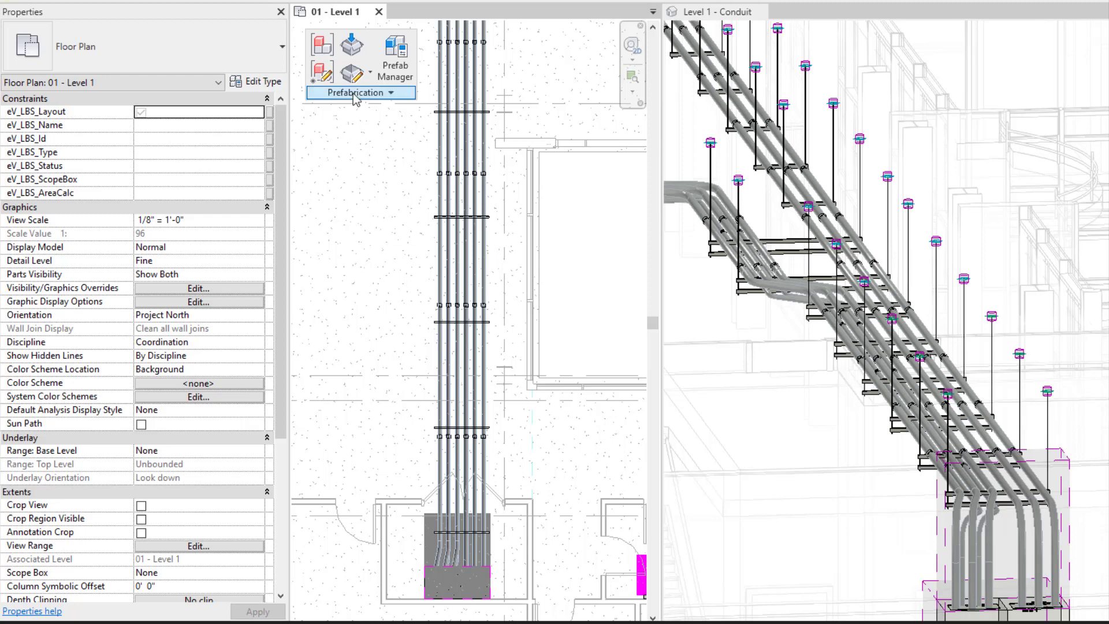
Step: Start Define Spool and set the starting spool name to Holiday Spool_01
{"action": "left_click", "coordinate": [325, 47]}
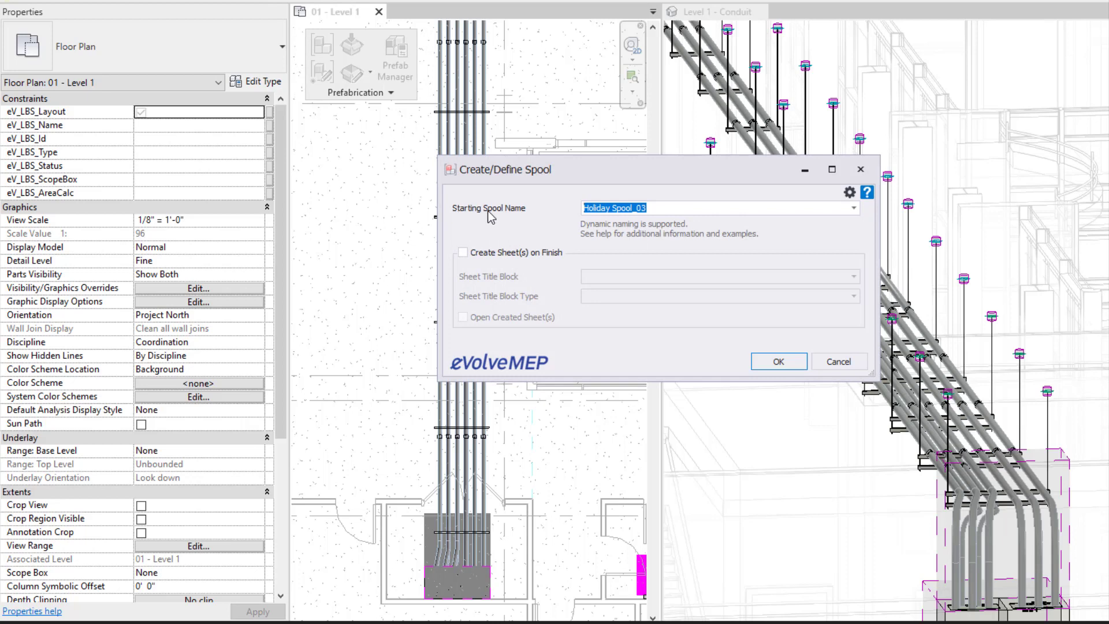
{"action": "left_click", "coordinate": [663, 206]}
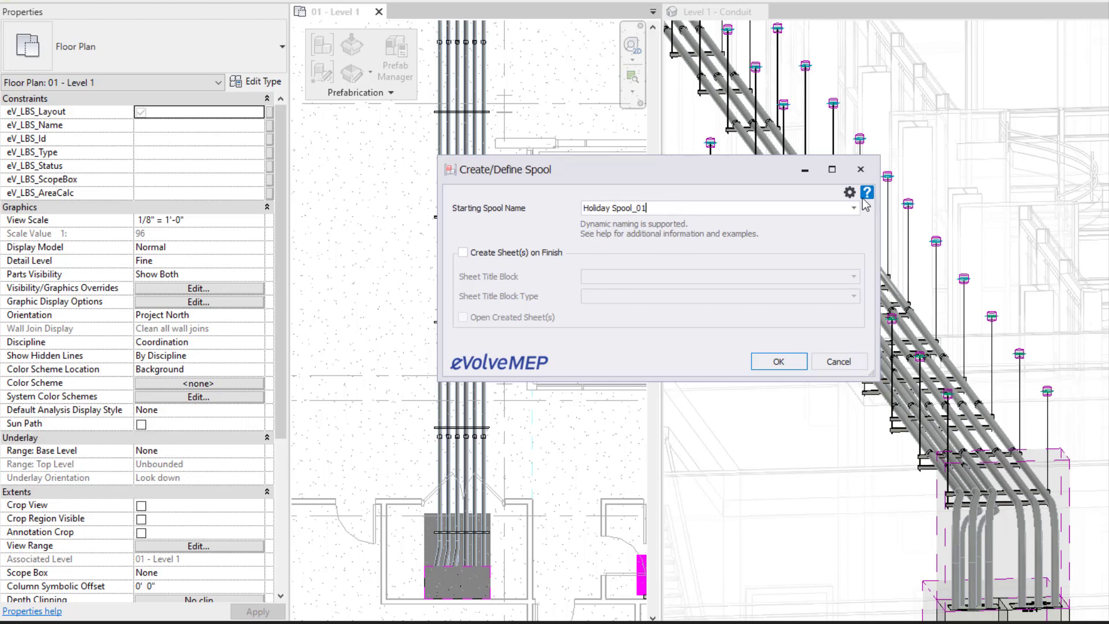
{"action": "type", "text": "<"}
{"action": "left_click_drag", "start_coordinate": [846, 239], "coordinate": [853, 258]}
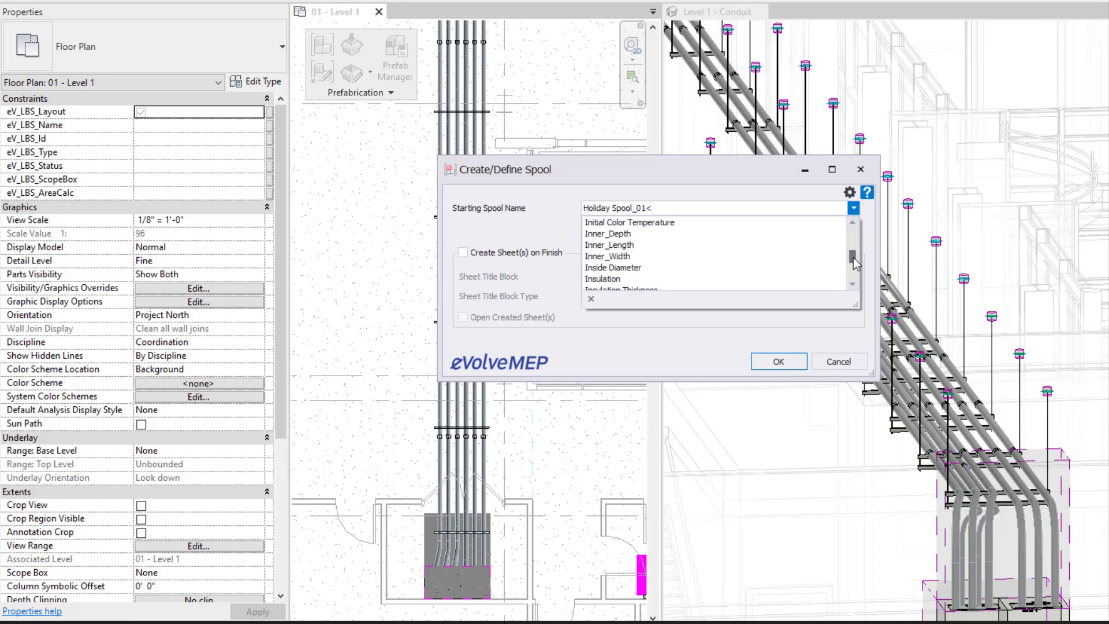
{"action": "left_click", "coordinate": [499, 231]}
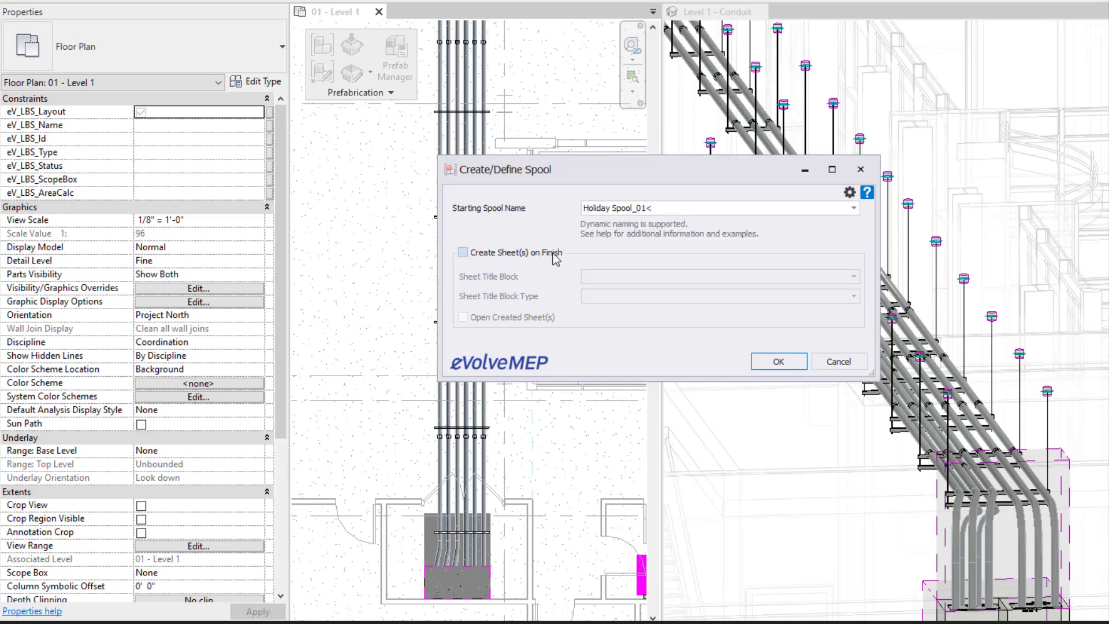
Step: Leave Create Sheet(s) on Finish unchecked, with opening created sheets also off
{"action": "left_click", "coordinate": [468, 254]}
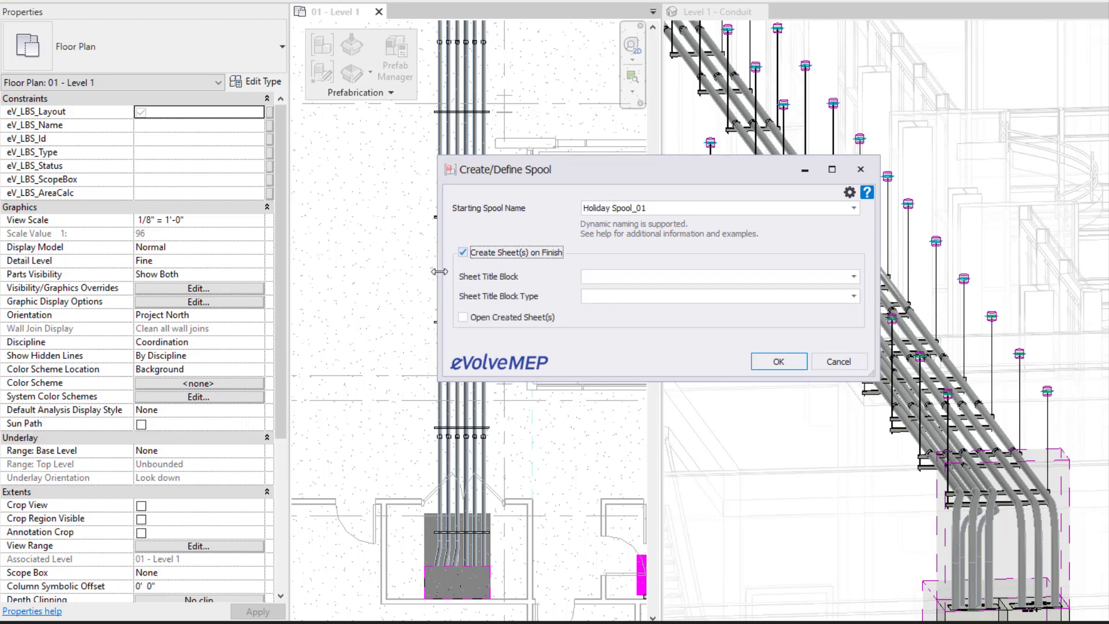
{"action": "left_click", "coordinate": [621, 279]}
{"action": "left_click", "coordinate": [621, 279]}
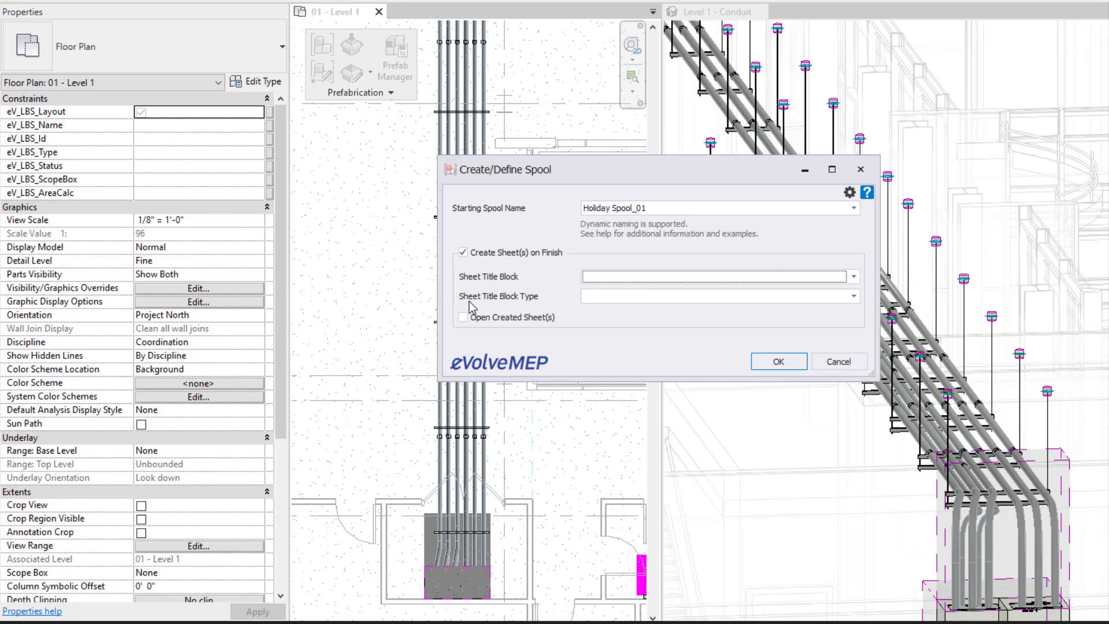
{"action": "left_click", "coordinate": [601, 300]}
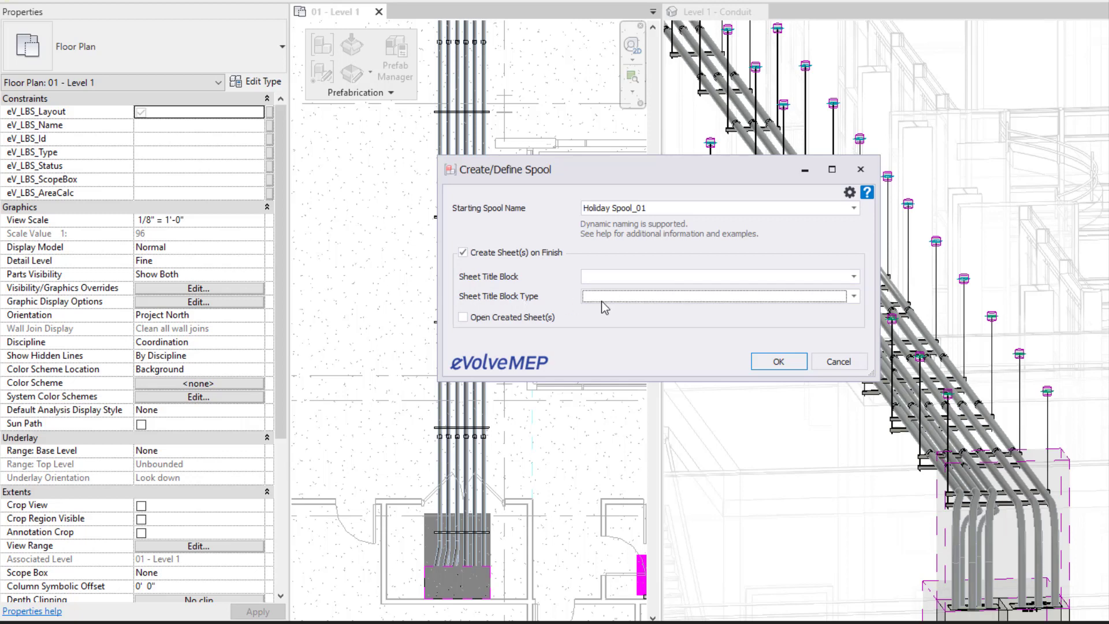
{"action": "key", "text": "Tab"}
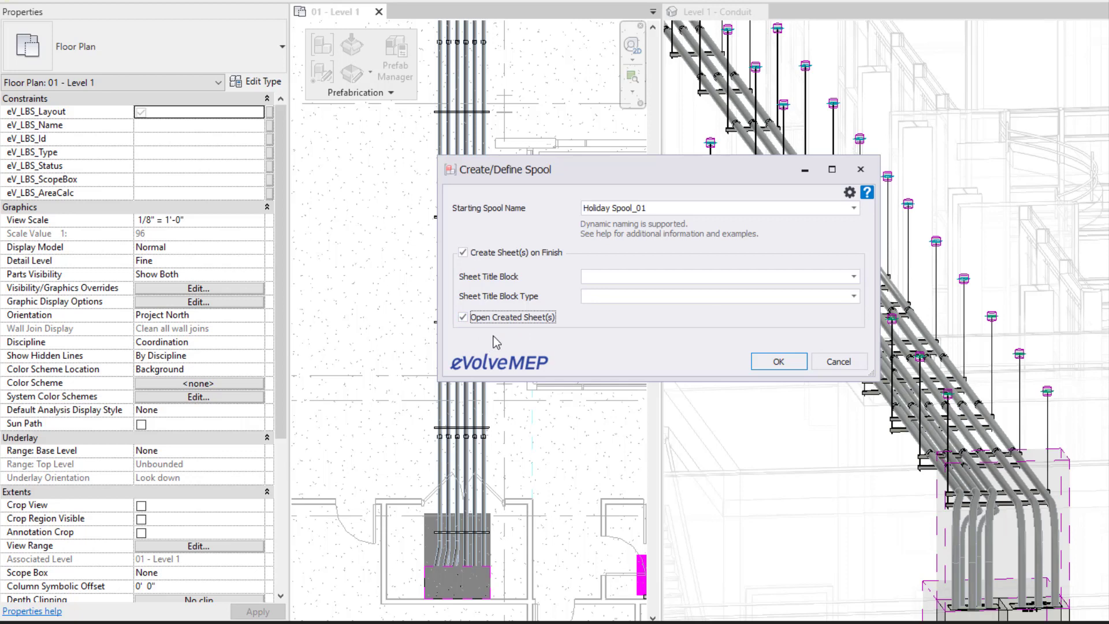
{"action": "left_click", "coordinate": [494, 319]}
{"action": "left_click", "coordinate": [478, 253]}
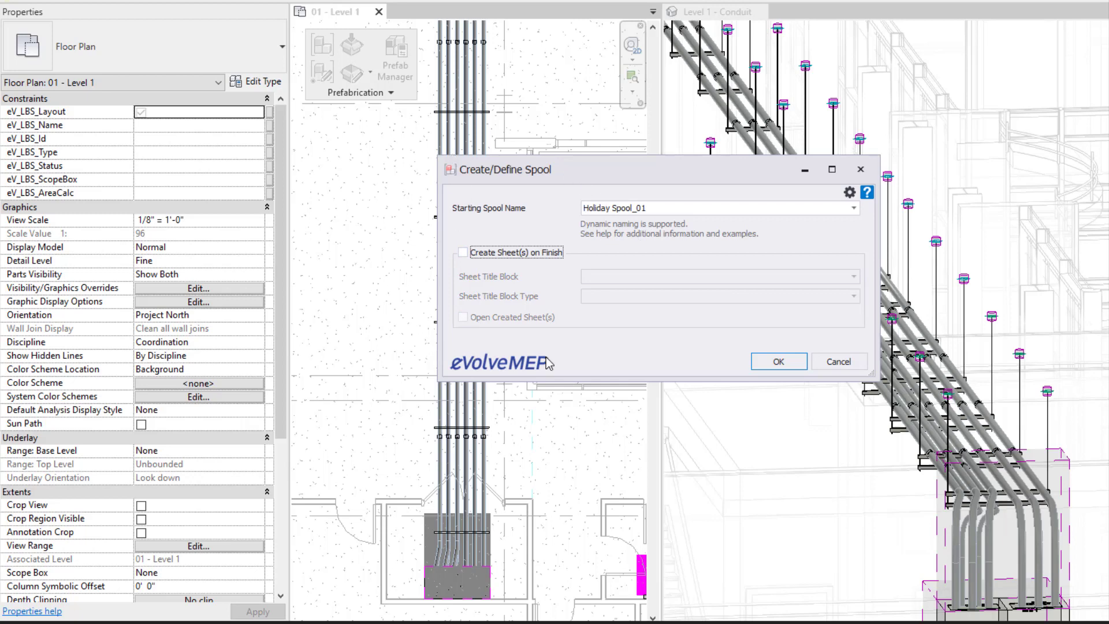
Step: Confirm the spool settings and window-select the lower conduit section as the first spool
{"action": "left_click", "coordinate": [778, 367]}
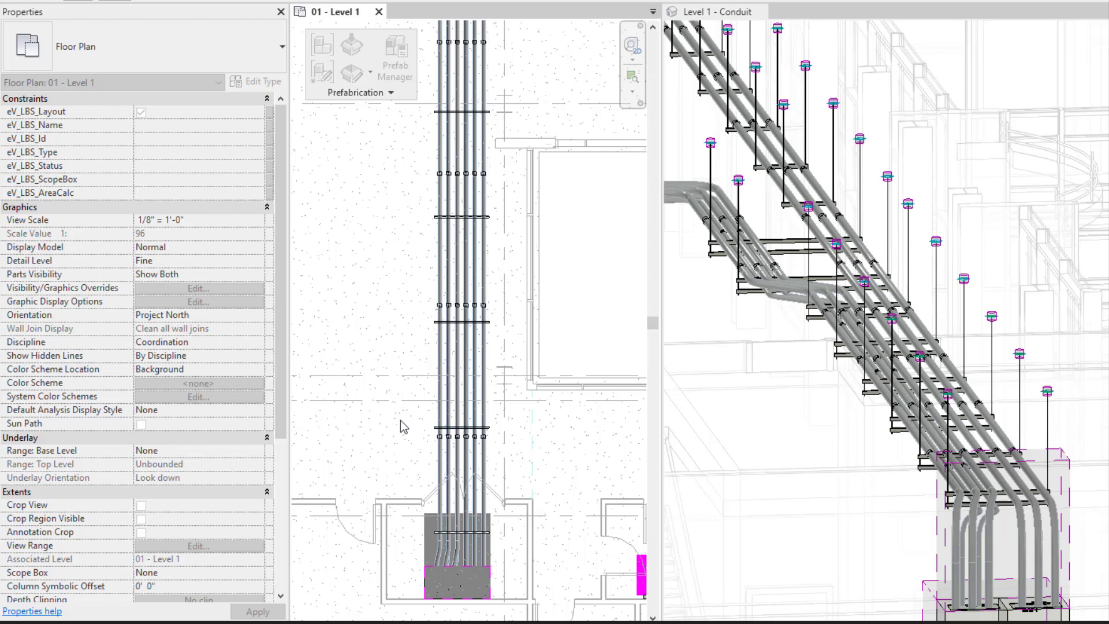
{"action": "left_click_drag", "start_coordinate": [383, 414], "coordinate": [564, 542]}
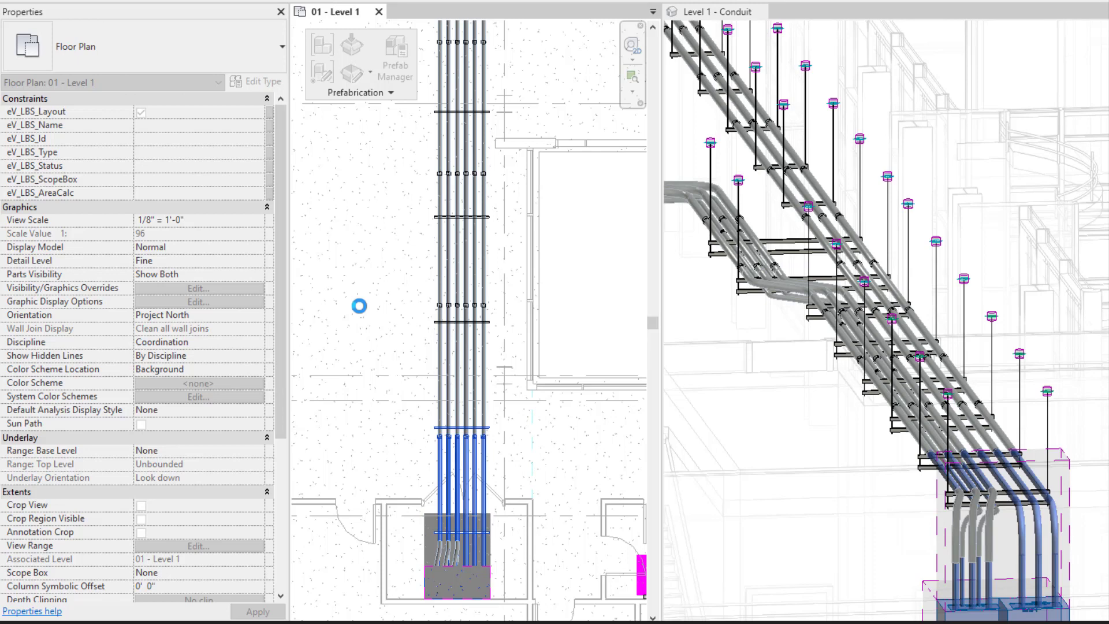
{"action": "left_click_drag", "start_coordinate": [391, 283], "coordinate": [532, 469]}
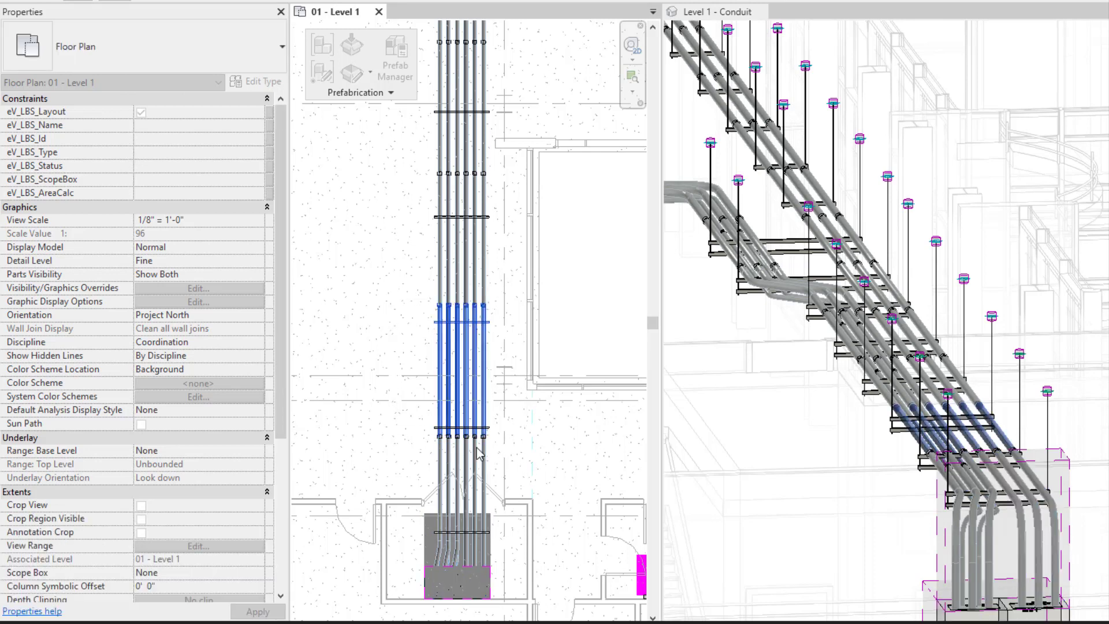
{"action": "left_click_drag", "start_coordinate": [413, 289], "coordinate": [527, 474]}
{"action": "left_click", "coordinate": [350, 210]}
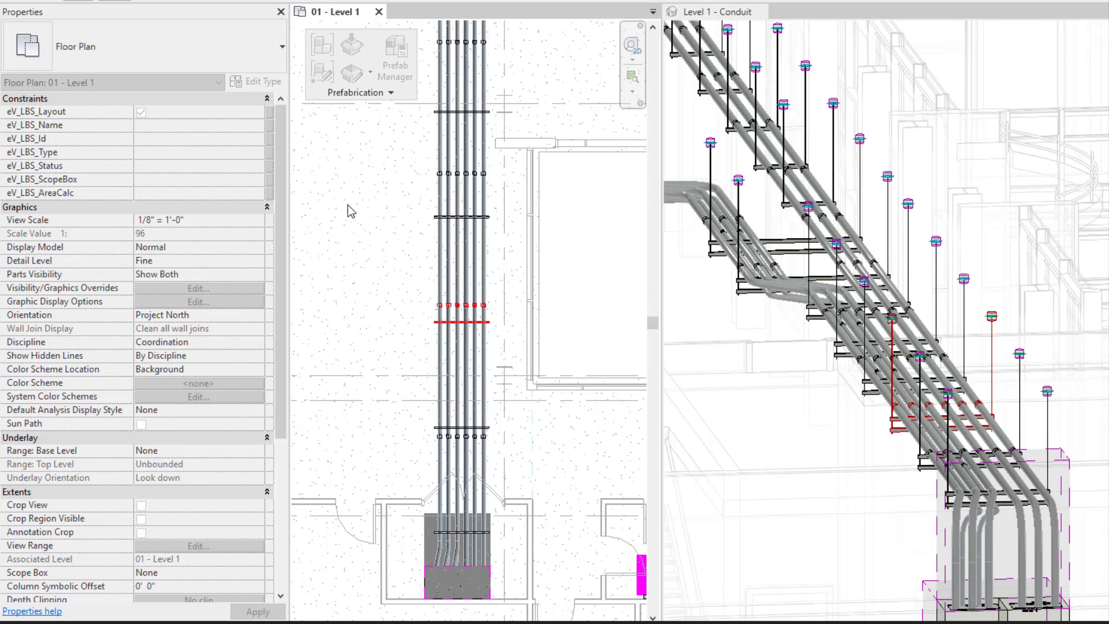
Step: Window-select the successive conduit sections further up the run to define the remaining spools
{"action": "left_click_drag", "start_coordinate": [399, 143], "coordinate": [547, 335]}
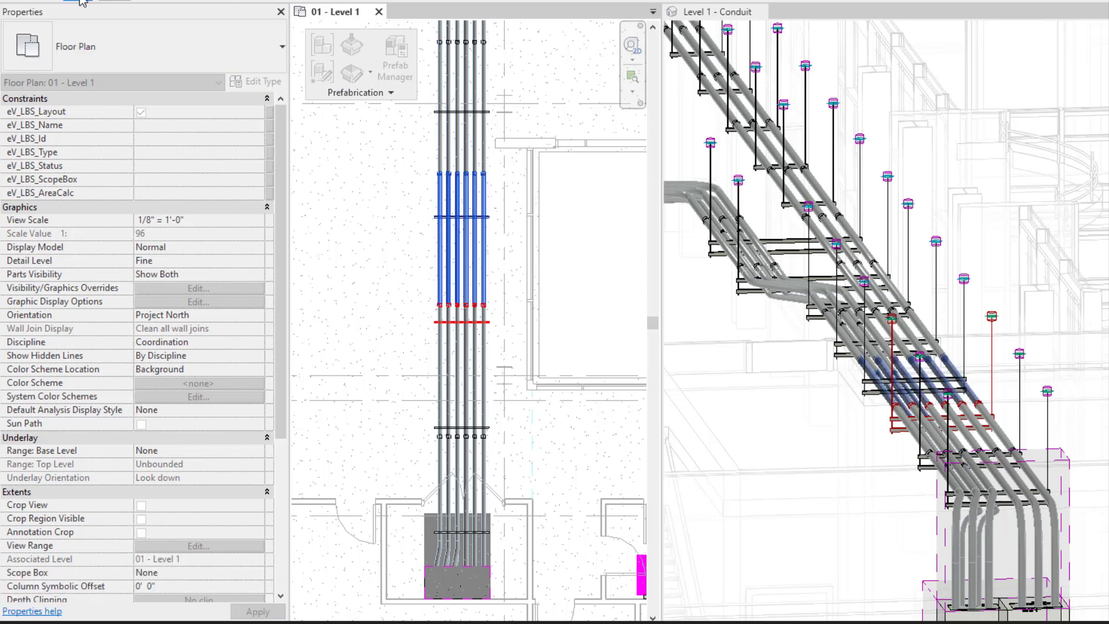
{"action": "left_click", "coordinate": [617, 348]}
{"action": "middle_click_drag", "start_coordinate": [530, 220], "coordinate": [543, 285]}
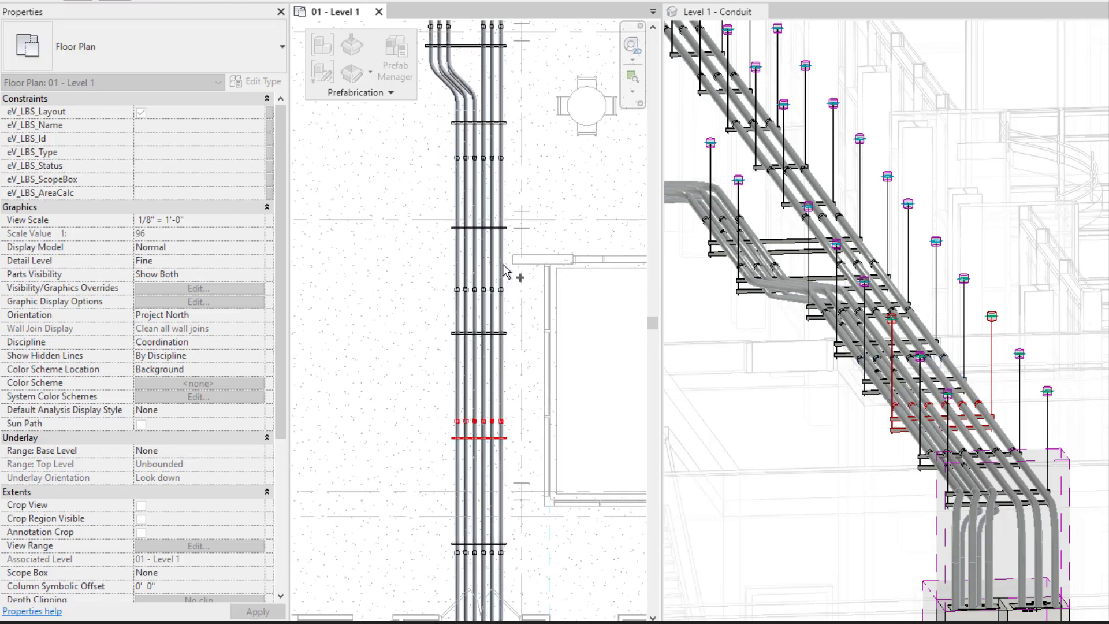
{"action": "left_click_drag", "start_coordinate": [424, 128], "coordinate": [543, 315]}
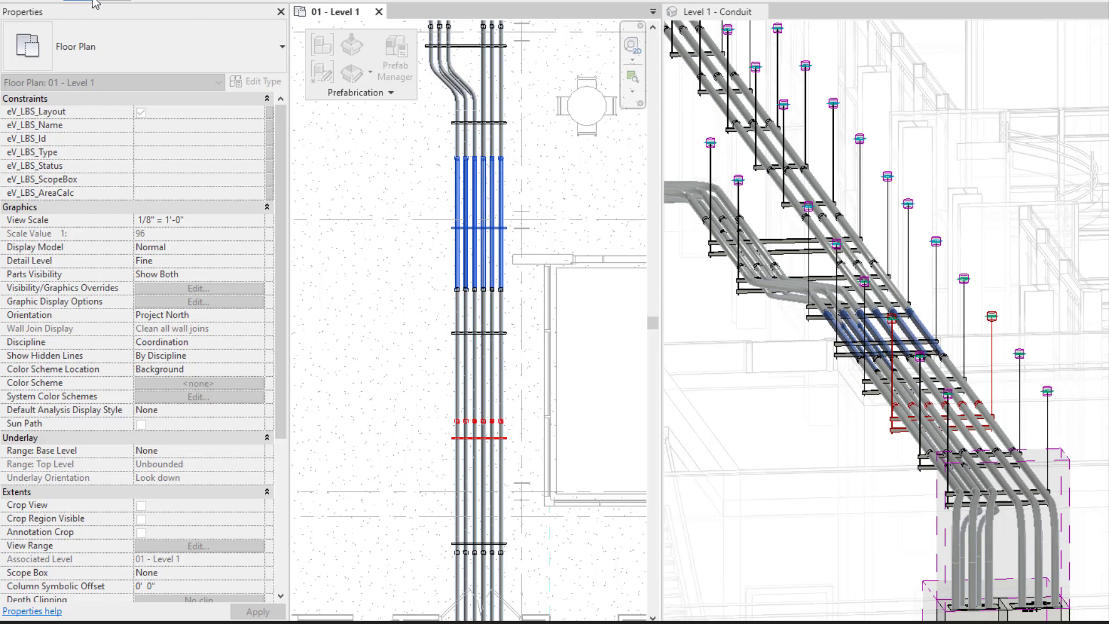
{"action": "left_click", "coordinate": [383, 233]}
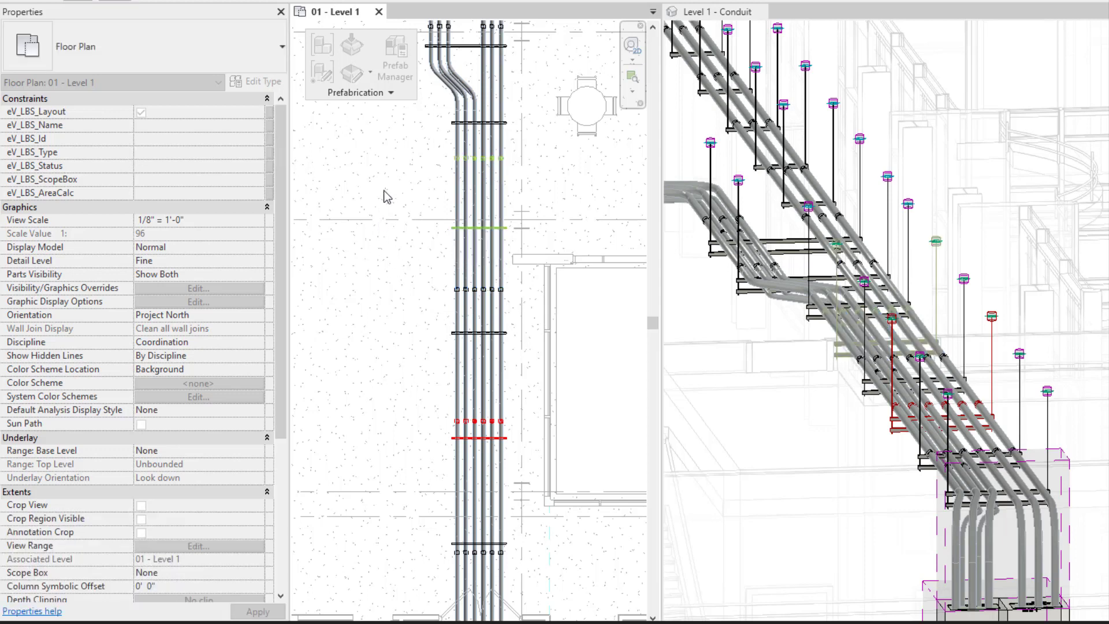
{"action": "middle_click_drag", "start_coordinate": [386, 192], "coordinate": [409, 310]}
{"action": "left_click_drag", "start_coordinate": [386, 143], "coordinate": [577, 424]}
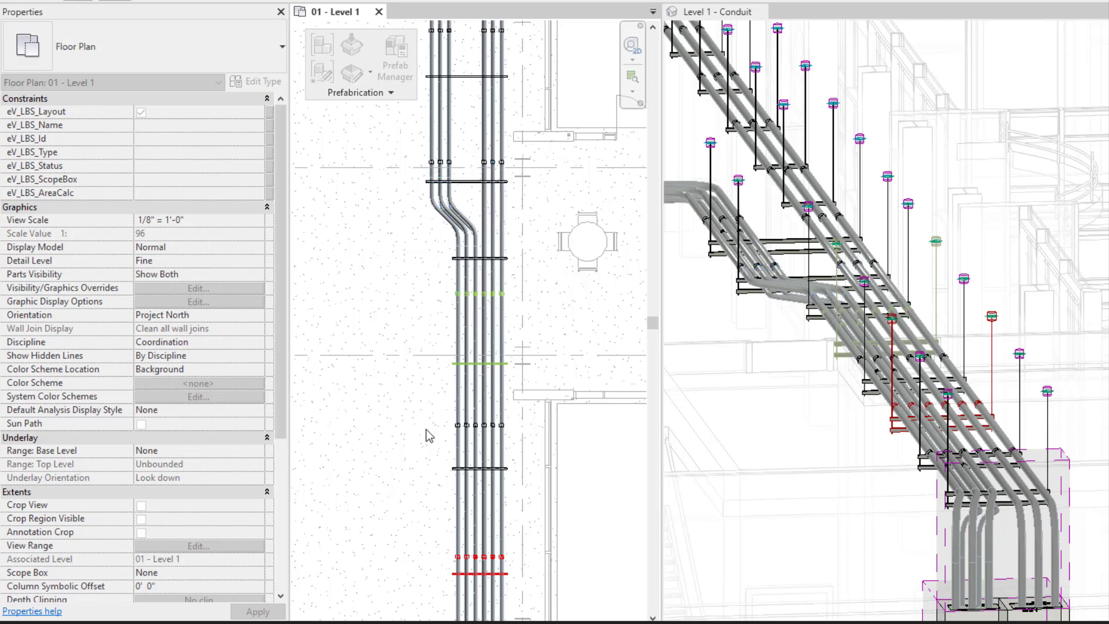
{"action": "middle_click_drag", "start_coordinate": [359, 436], "coordinate": [426, 175]}
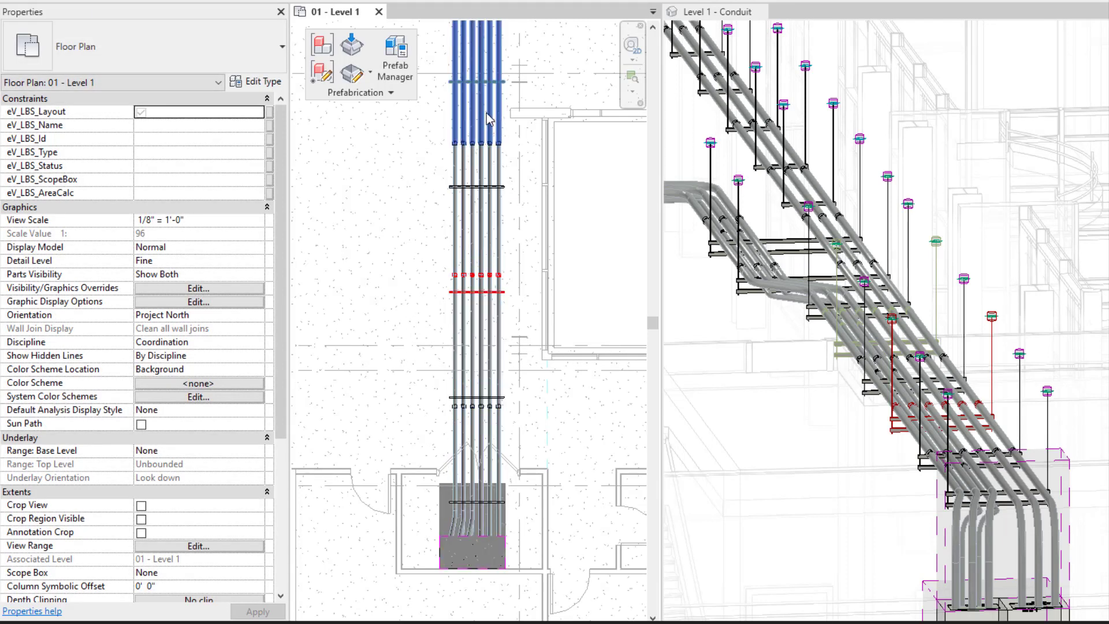
{"action": "scroll", "coordinate": [532, 280], "scroll_direction": "up", "scroll_amount": 2}
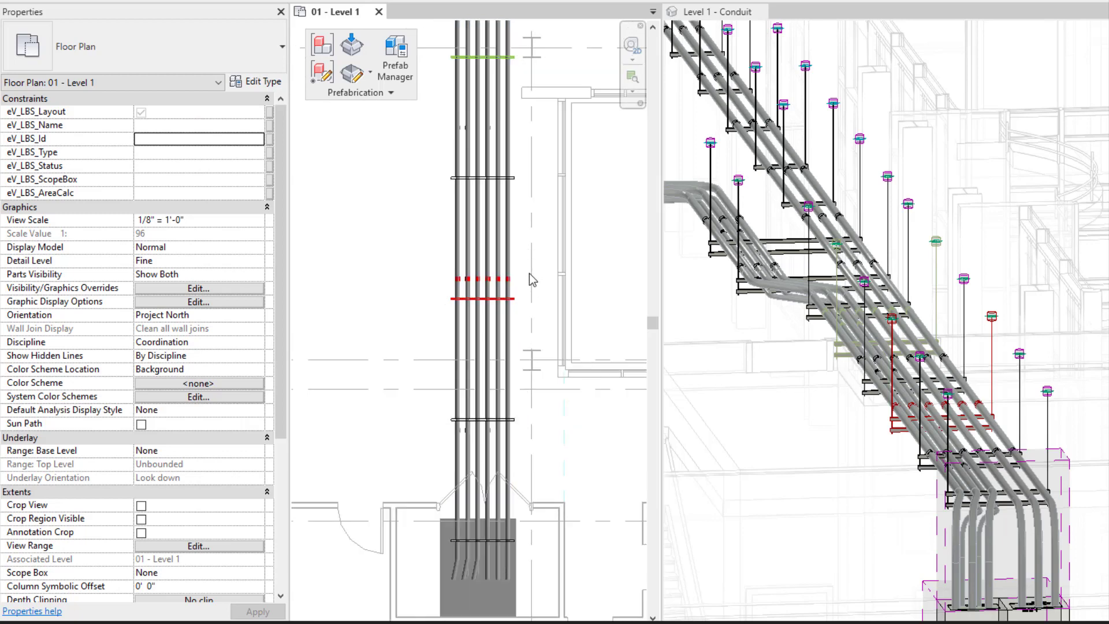
{"action": "scroll", "coordinate": [532, 281], "scroll_direction": "up", "scroll_amount": 4}
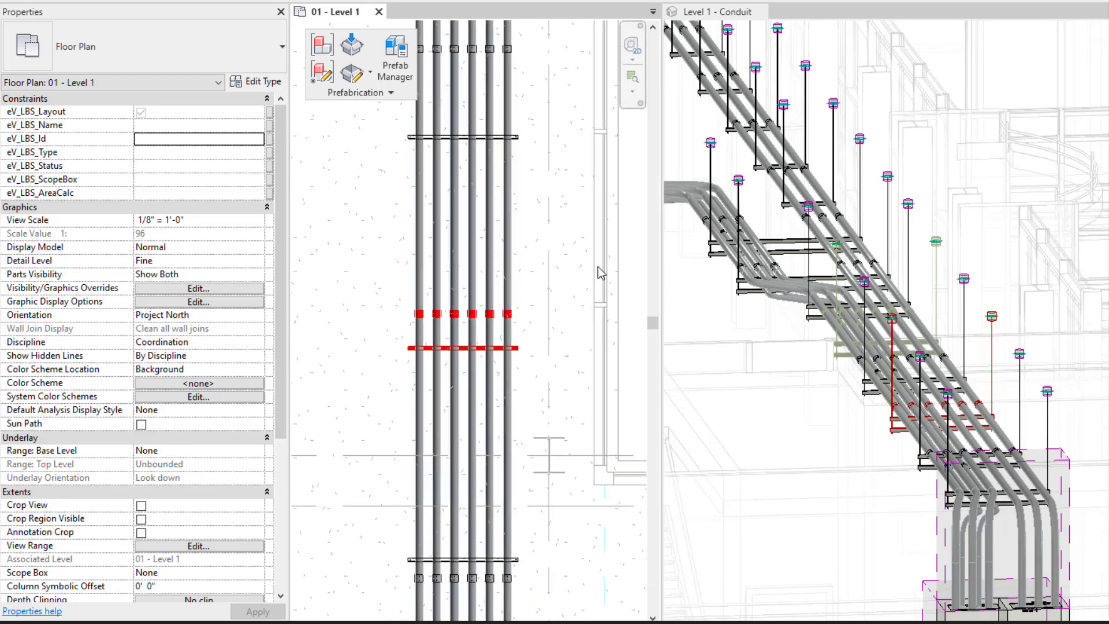
{"action": "middle_click_drag", "start_coordinate": [601, 271], "coordinate": [618, 280]}
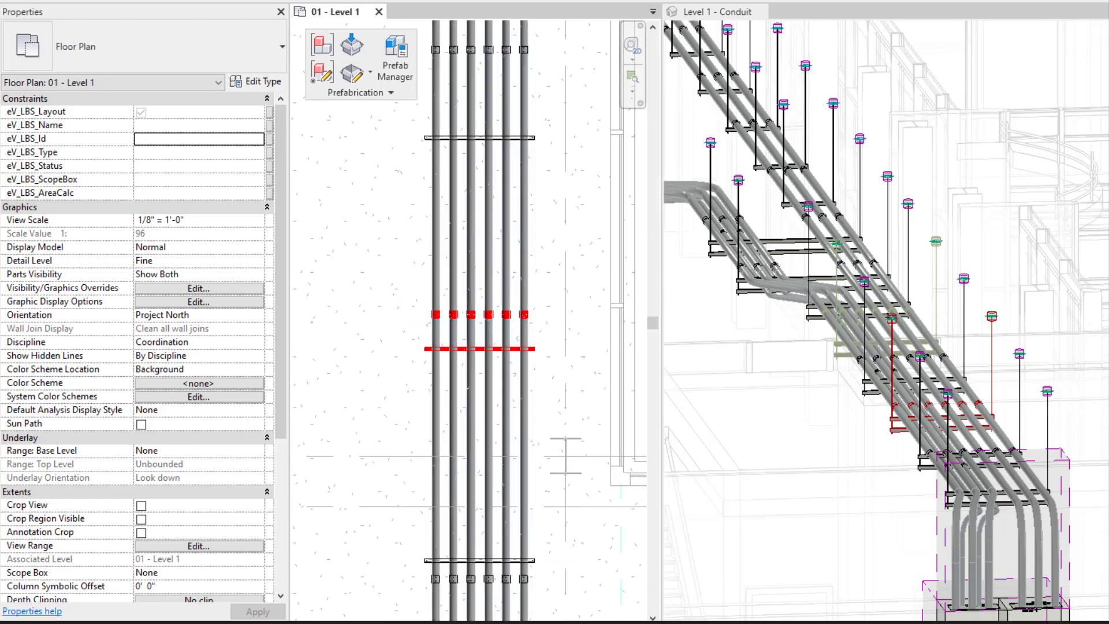
Step: Enable the Spool colour rules, refresh the current view, and keep the red/green colours
{"action": "left_click", "coordinate": [344, 274]}
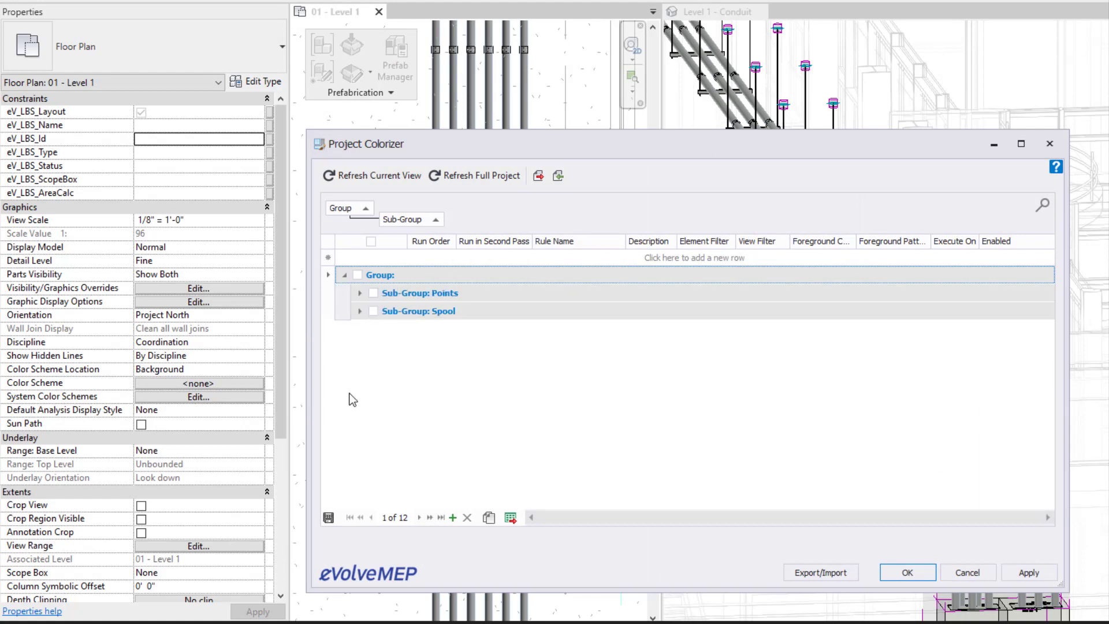
{"action": "left_click", "coordinate": [373, 311]}
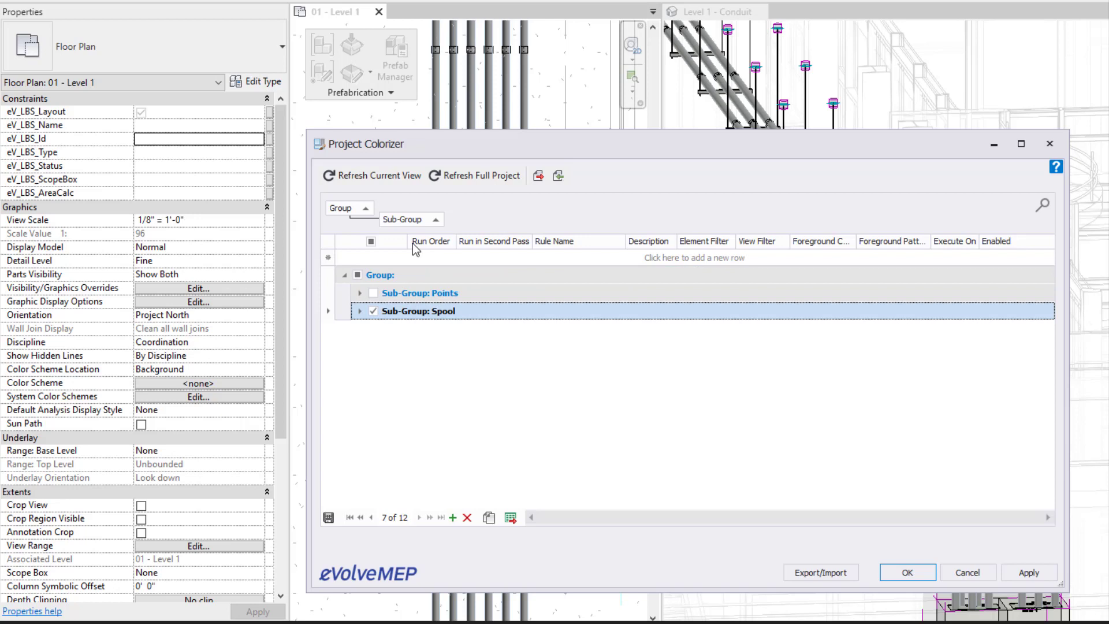
{"action": "left_click", "coordinate": [351, 178]}
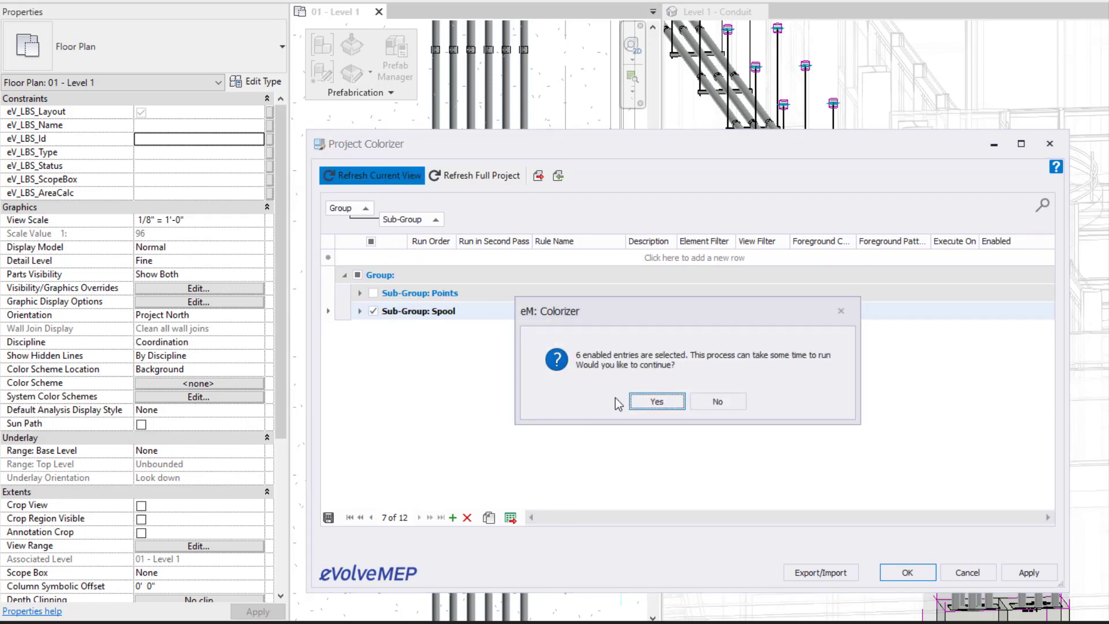
{"action": "left_click", "coordinate": [652, 399]}
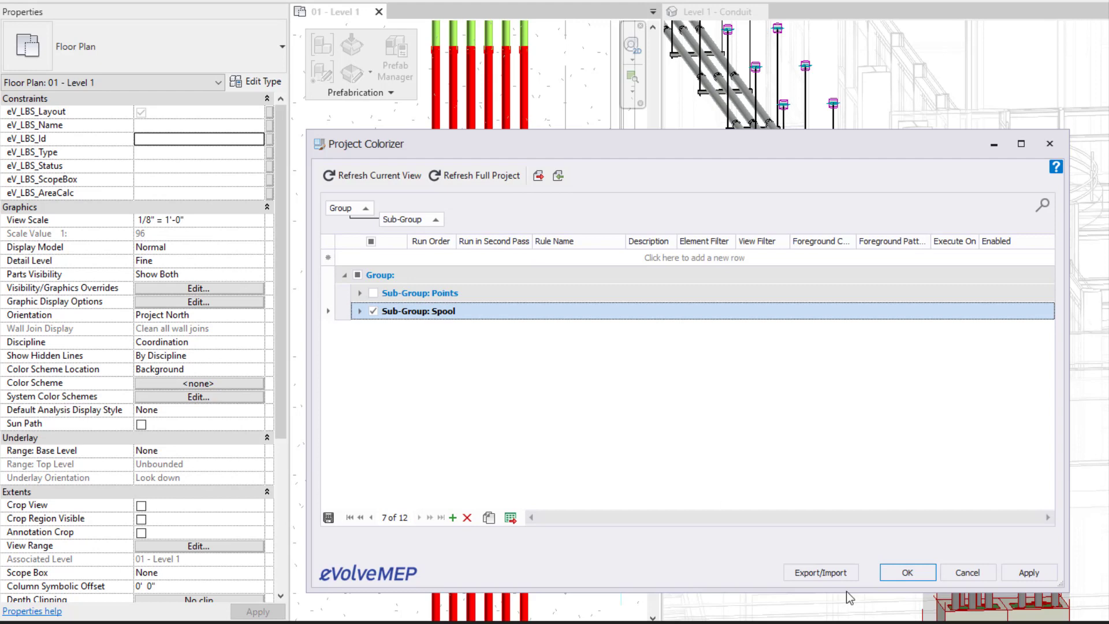
{"action": "left_click", "coordinate": [910, 573]}
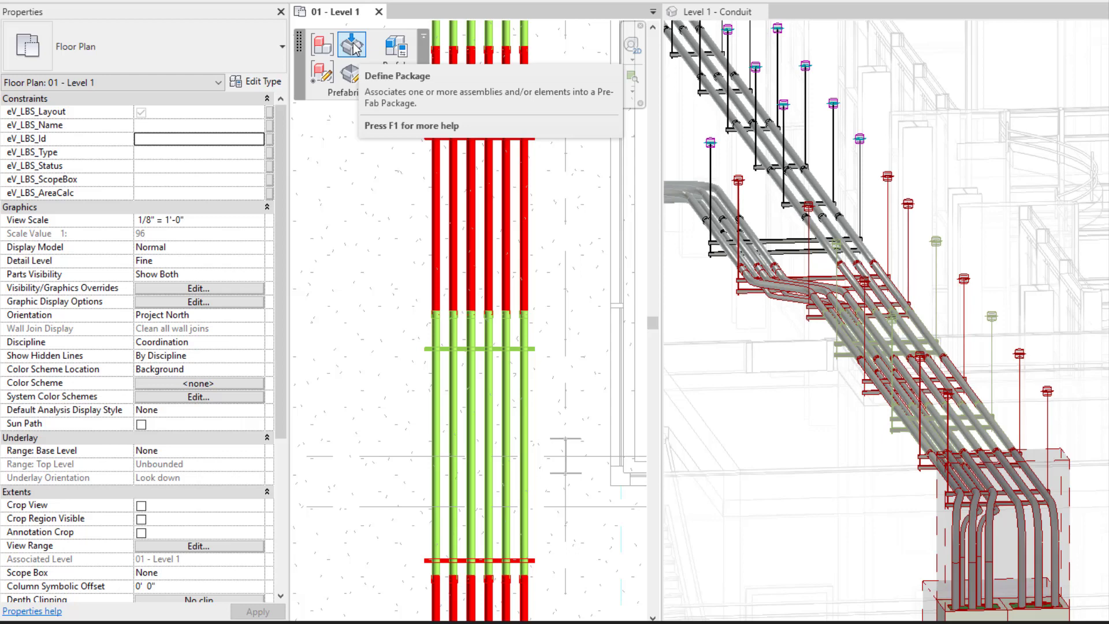
Step: In Prefab Manager, tick Holiday Spool_01 through Holiday Spool_05 under Level 01 - Level 1
{"action": "left_click", "coordinate": [395, 60]}
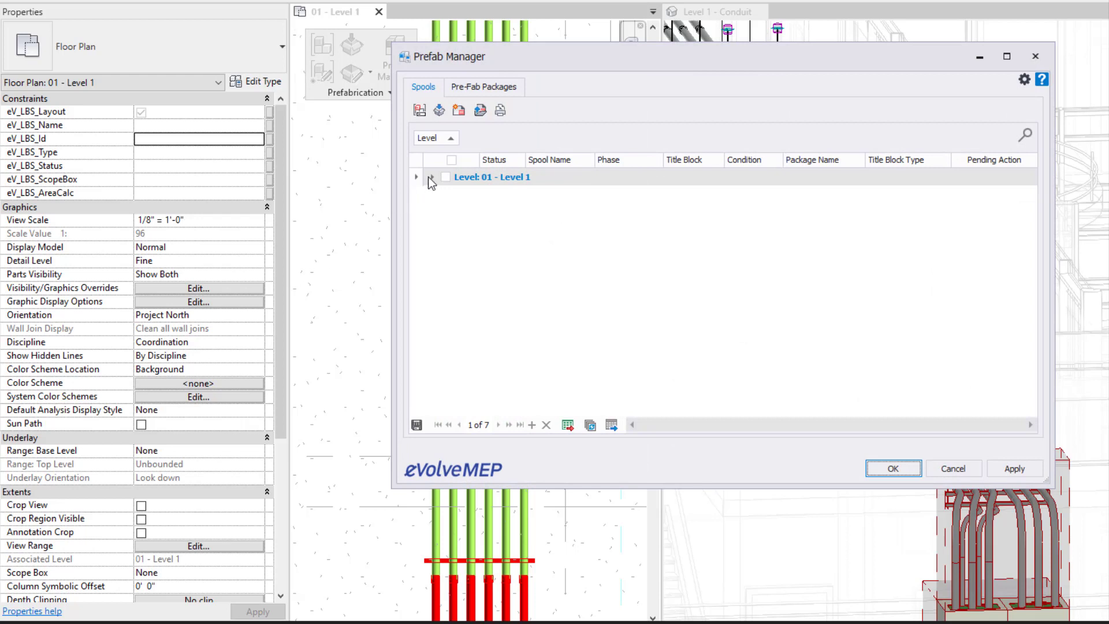
{"action": "left_click", "coordinate": [430, 177]}
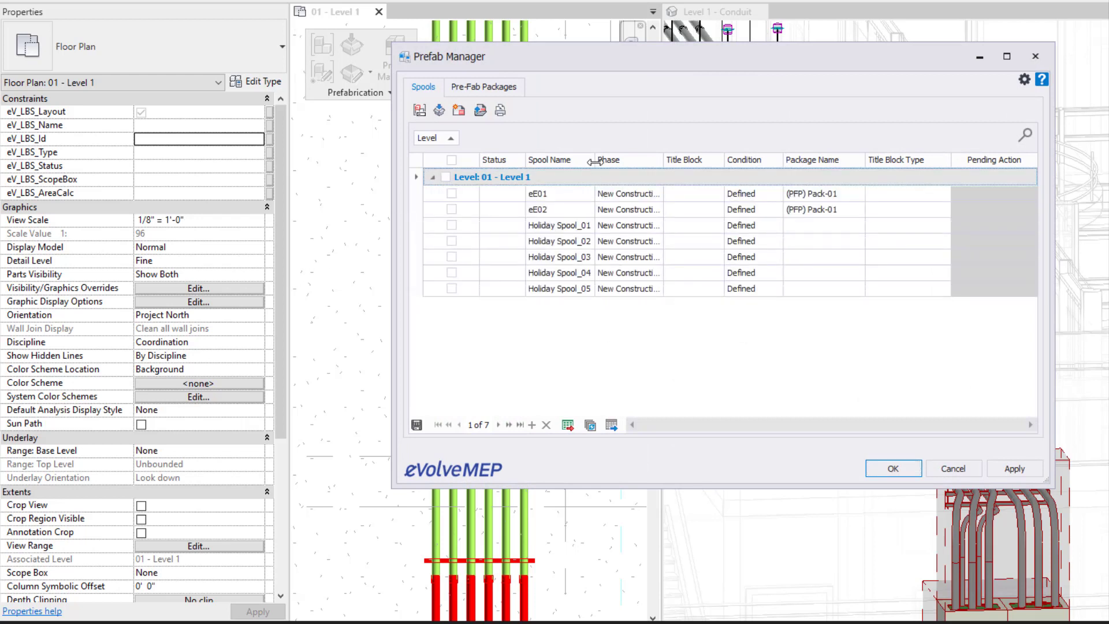
{"action": "left_click_drag", "start_coordinate": [593, 162], "coordinate": [686, 164]}
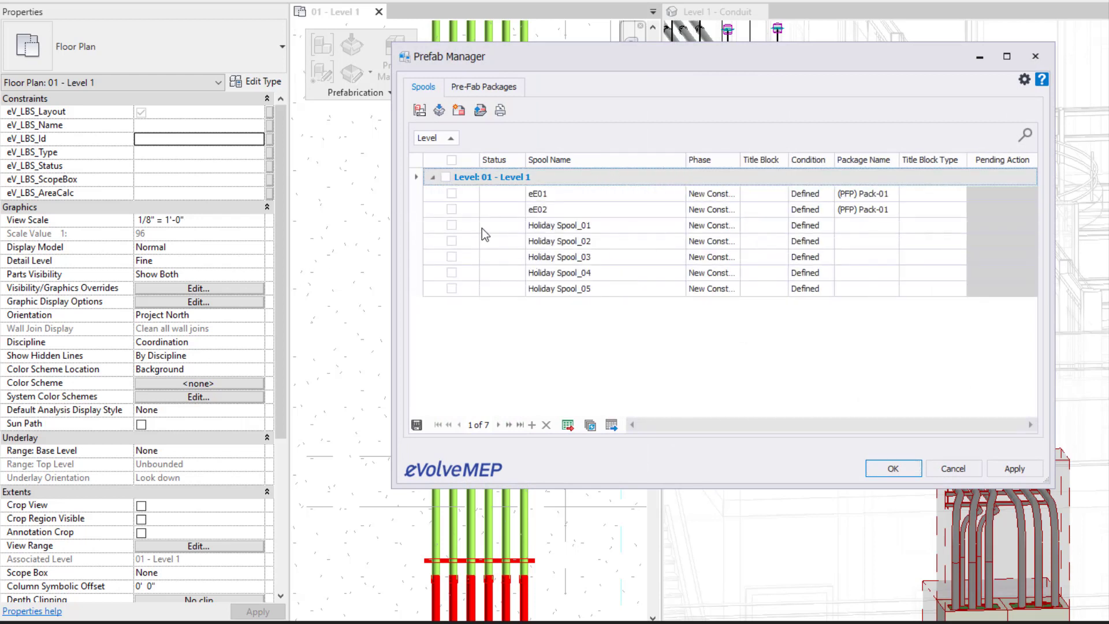
{"action": "left_click", "coordinate": [452, 225]}
{"action": "left_click", "coordinate": [451, 240]}
{"action": "left_click", "coordinate": [451, 257]}
{"action": "left_click", "coordinate": [452, 272]}
{"action": "left_click", "coordinate": [452, 289]}
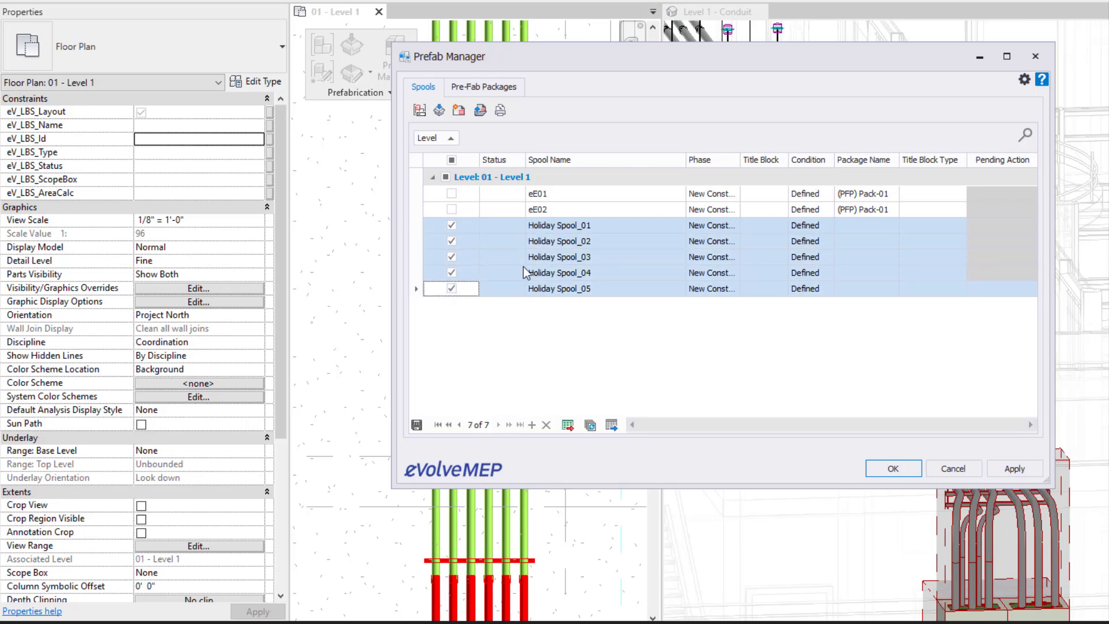
Step: Generate sheets for the ticked spools using the 11x17_Advanced_Spool title block
{"action": "left_click", "coordinate": [459, 111]}
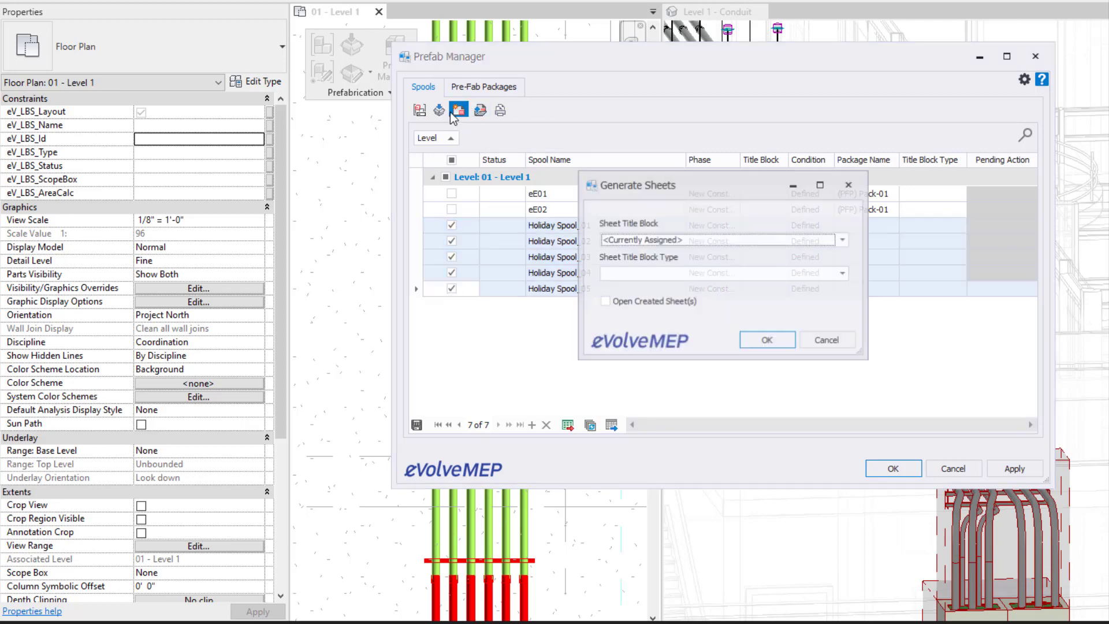
{"action": "left_click", "coordinate": [680, 240]}
{"action": "left_click", "coordinate": [665, 264]}
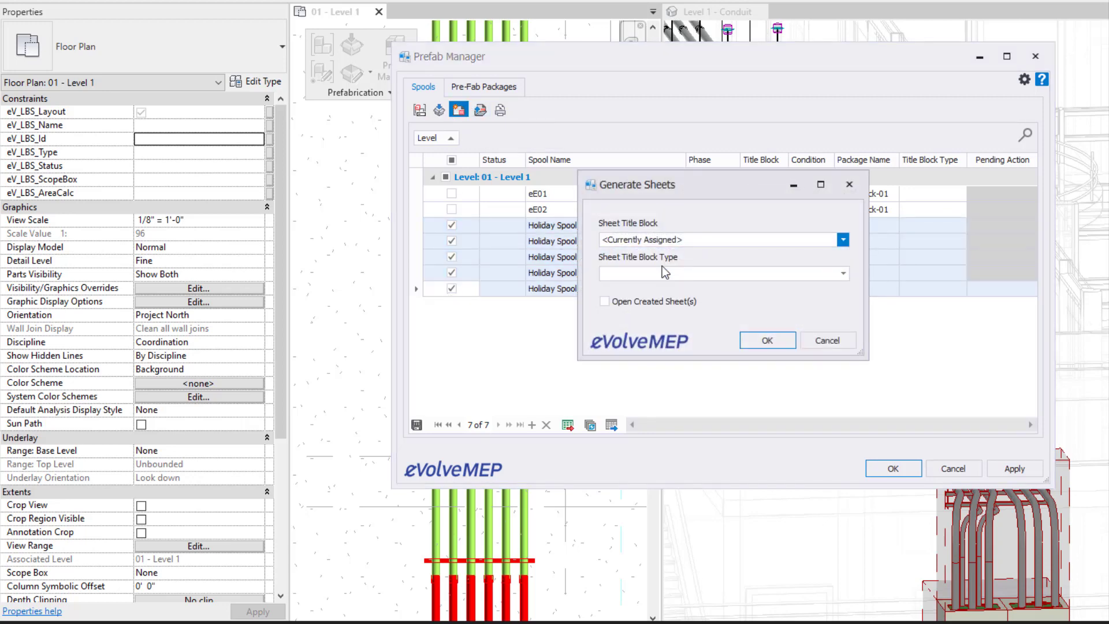
{"action": "left_click", "coordinate": [761, 340]}
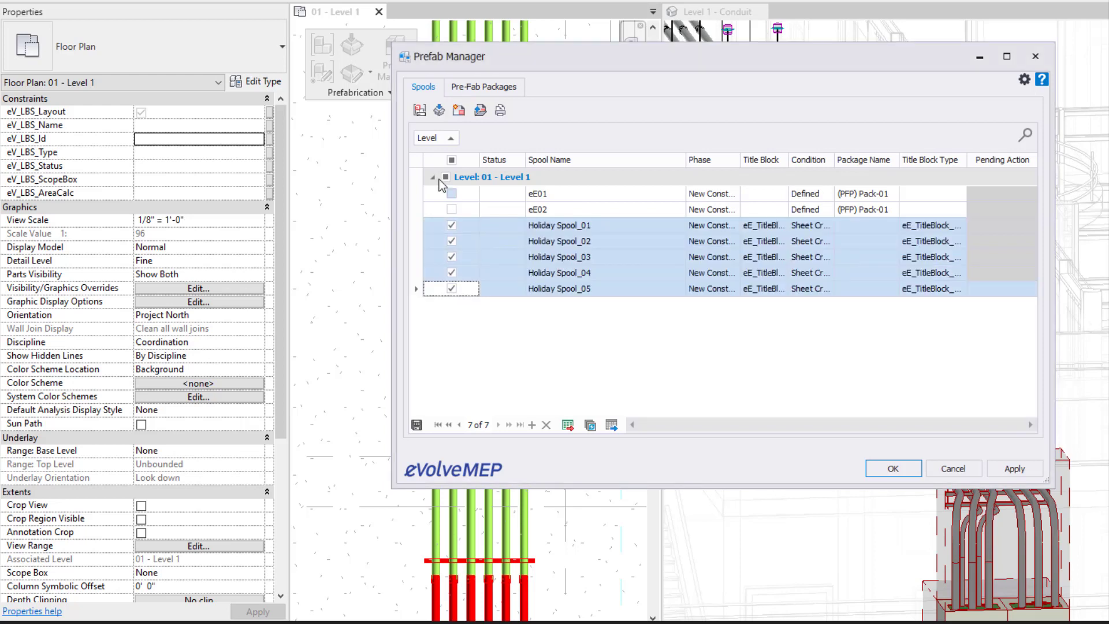
Step: Open the generated spool sheets and shift both schedules down and right on Holiday Spool_05
{"action": "left_click", "coordinate": [477, 111]}
{"action": "left_click", "coordinate": [878, 466]}
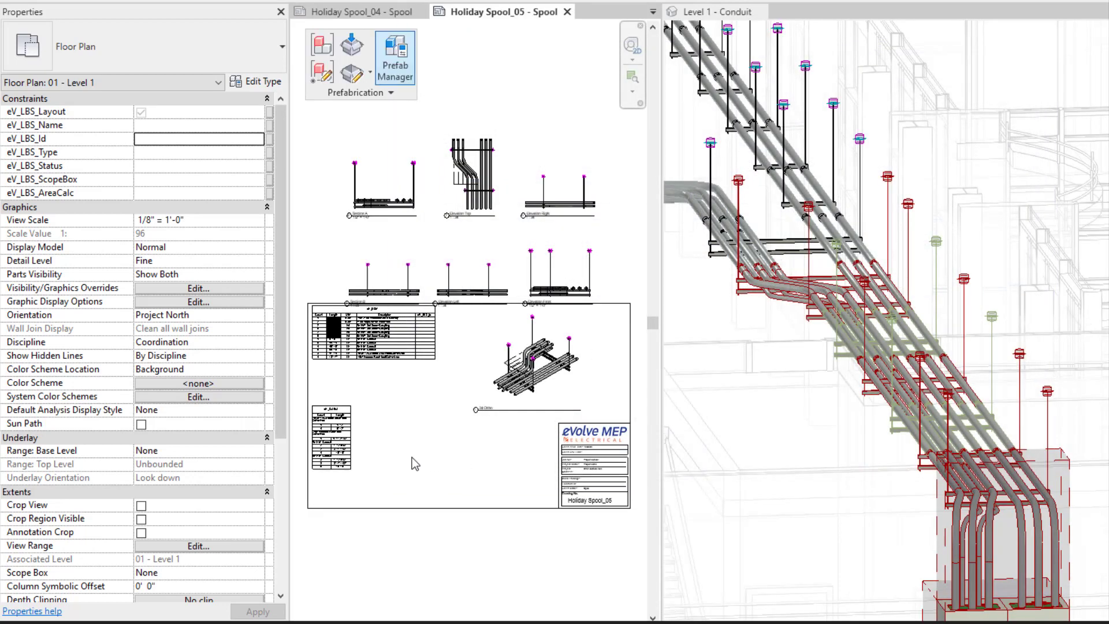
{"action": "scroll", "coordinate": [415, 451], "scroll_direction": "up", "scroll_amount": 3}
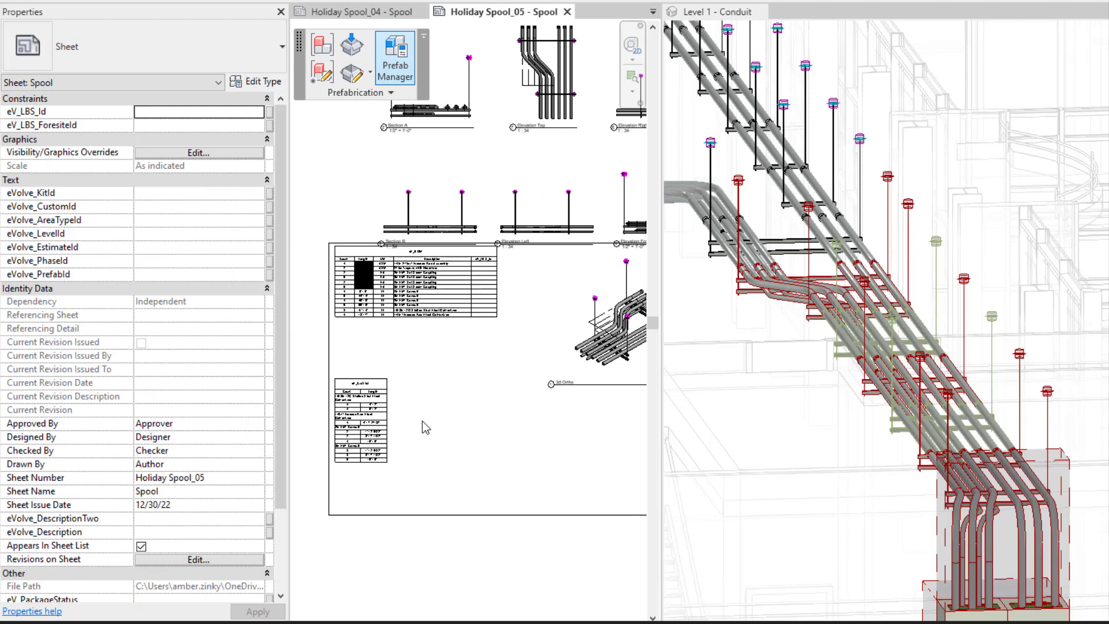
{"action": "left_click_drag", "start_coordinate": [364, 422], "coordinate": [384, 447]}
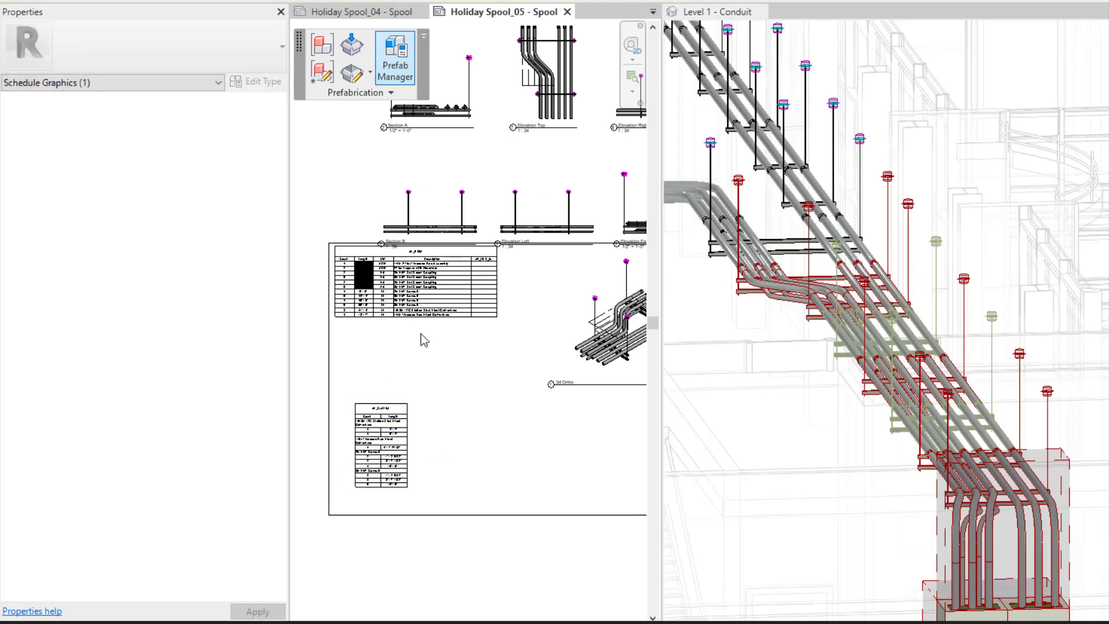
{"action": "left_click", "coordinate": [425, 340]}
{"action": "left_click_drag", "start_coordinate": [416, 306], "coordinate": [436, 349]}
{"action": "left_click", "coordinate": [428, 375]}
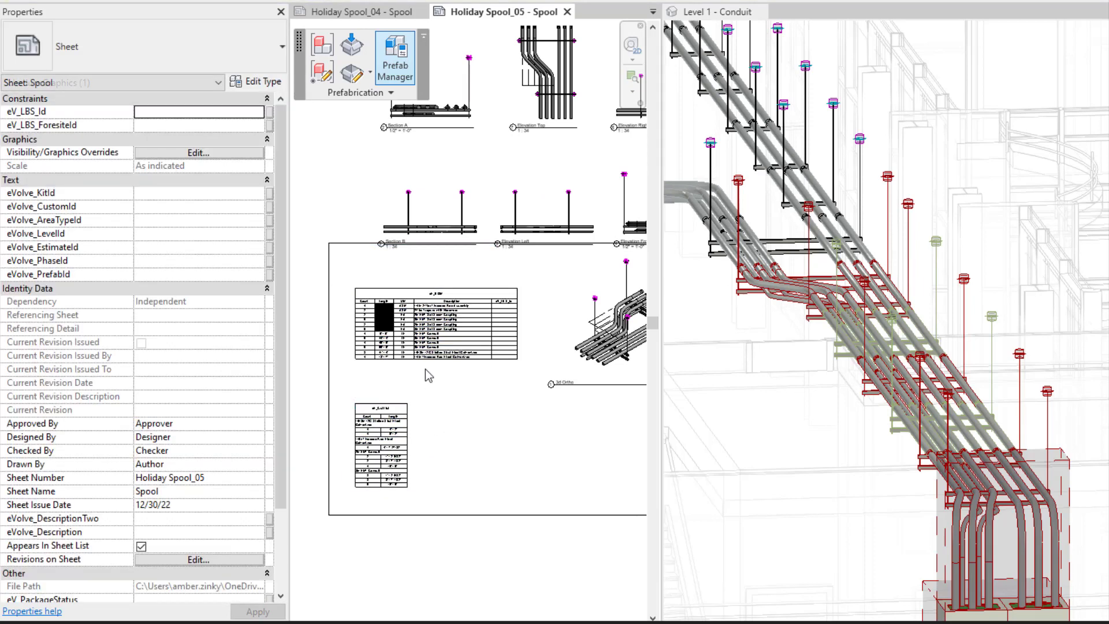
Step: Move the Elevation Top viewport to the sheet's lower middle, inside the title block border
{"action": "scroll", "coordinate": [470, 397], "scroll_direction": "up", "scroll_amount": 2}
{"action": "middle_click_drag", "start_coordinate": [470, 396], "coordinate": [370, 445]}
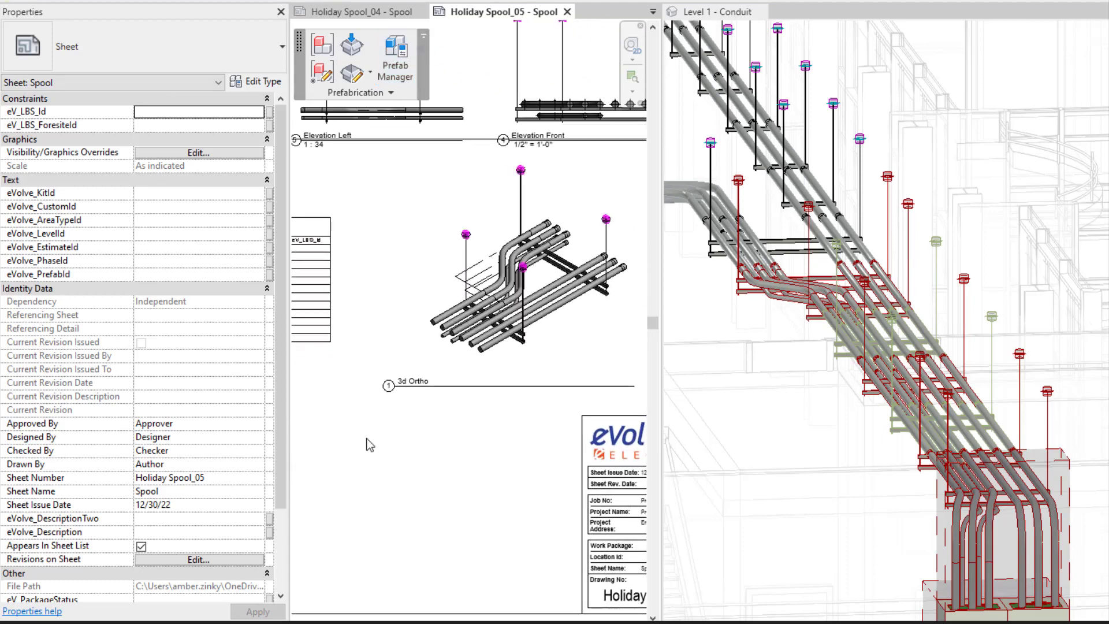
{"action": "scroll", "coordinate": [444, 488], "scroll_direction": "down", "scroll_amount": 4}
{"action": "left_click", "coordinate": [450, 379]}
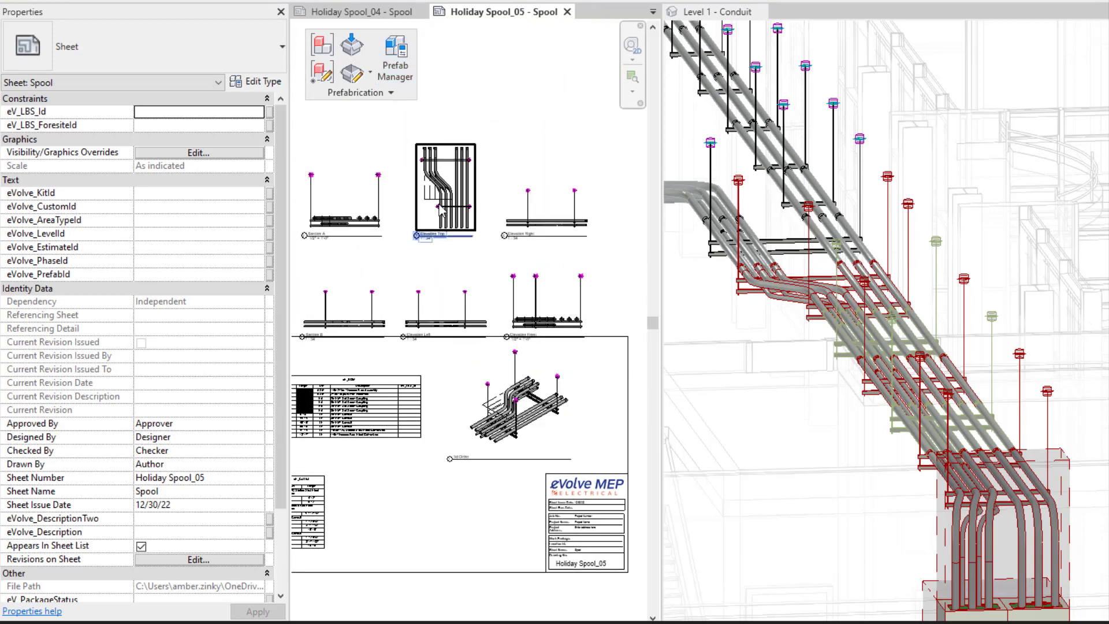
{"action": "left_click_drag", "start_coordinate": [440, 211], "coordinate": [395, 523]}
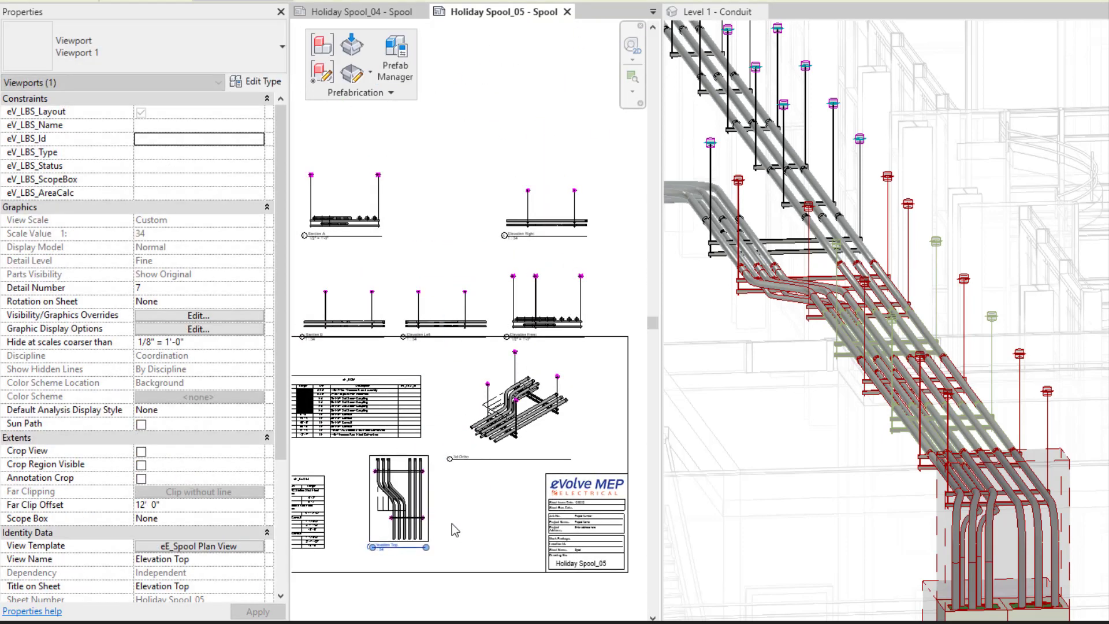
{"action": "left_click_drag", "start_coordinate": [549, 162], "coordinate": [340, 276]}
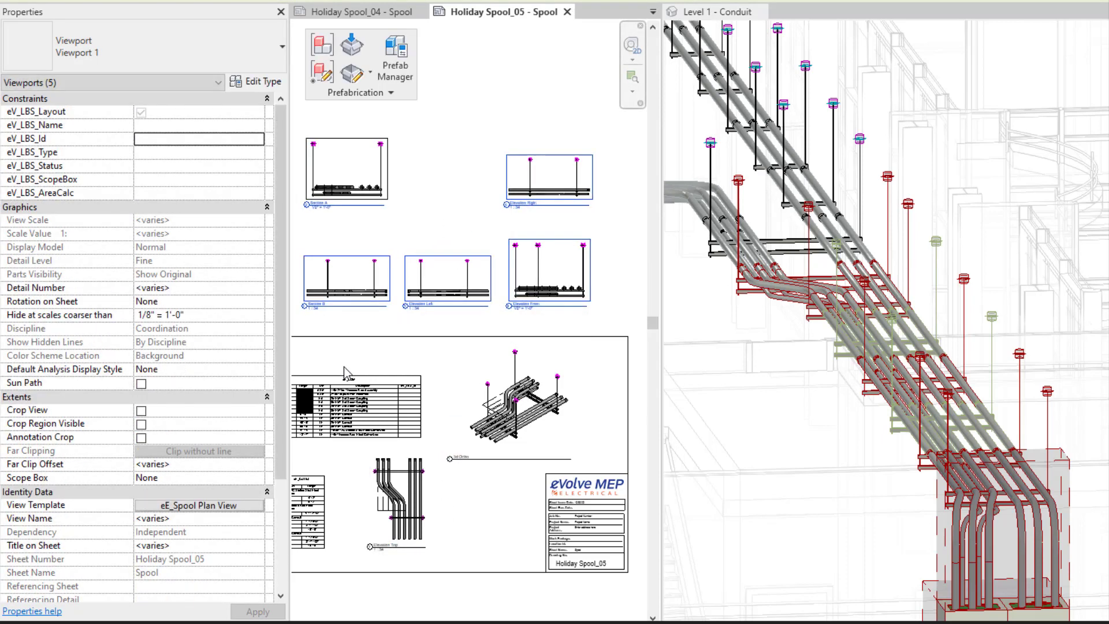
{"action": "middle_click_drag", "start_coordinate": [434, 325], "coordinate": [477, 274]}
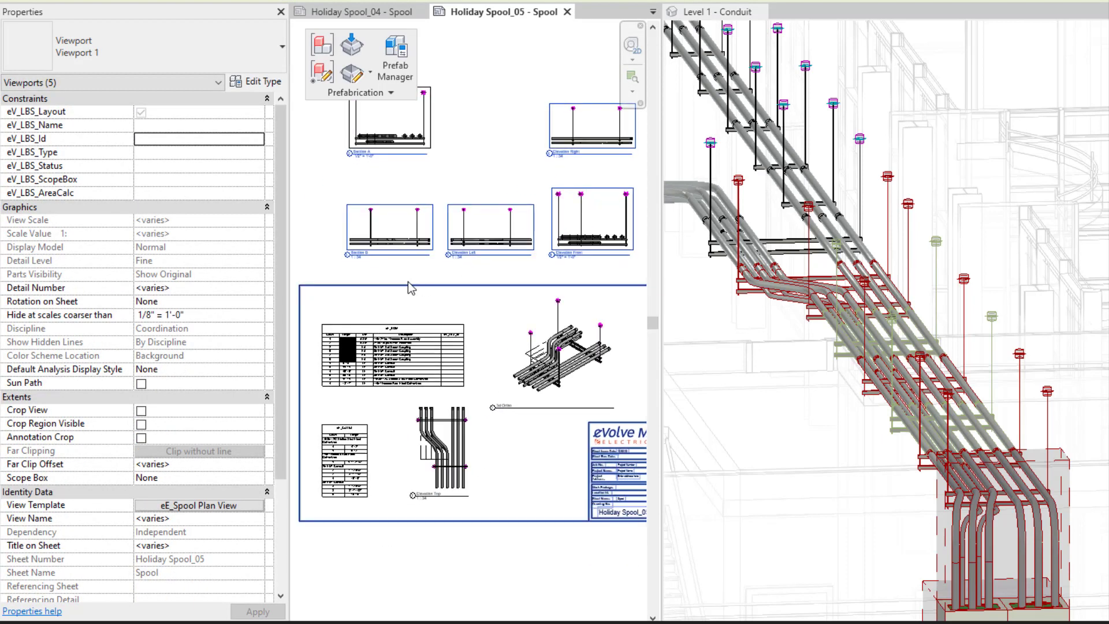
{"action": "left_click", "coordinate": [455, 573]}
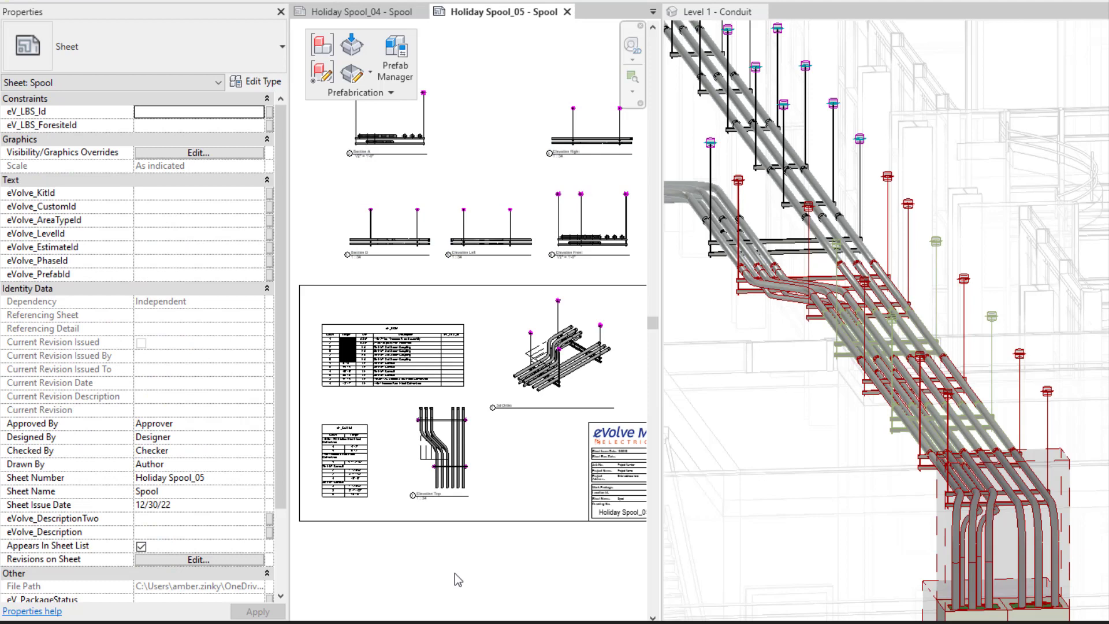
Step: Select the title block and open the eE_TitleBlock_11x17_Advanced_Spool family for editing
{"action": "left_click", "coordinate": [436, 286]}
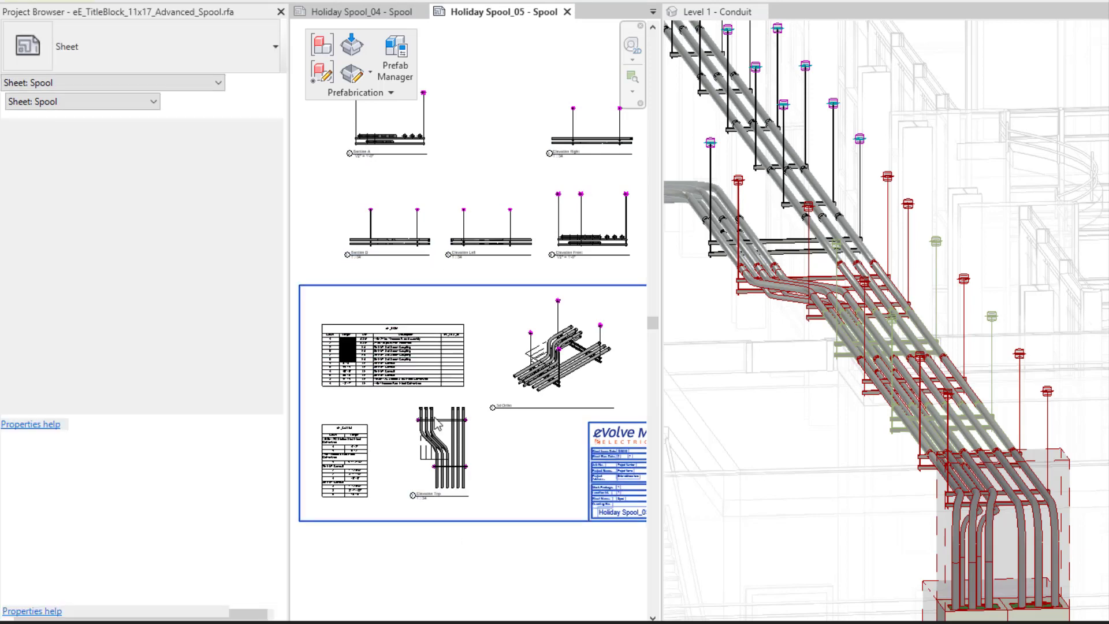
{"action": "double_click", "coordinate": [437, 425]}
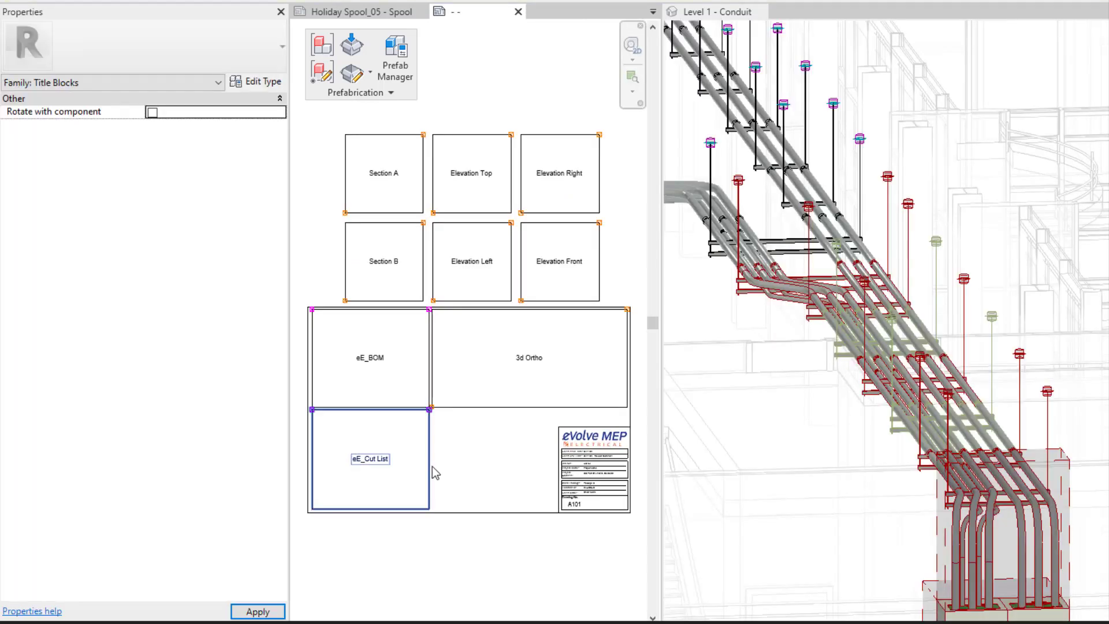